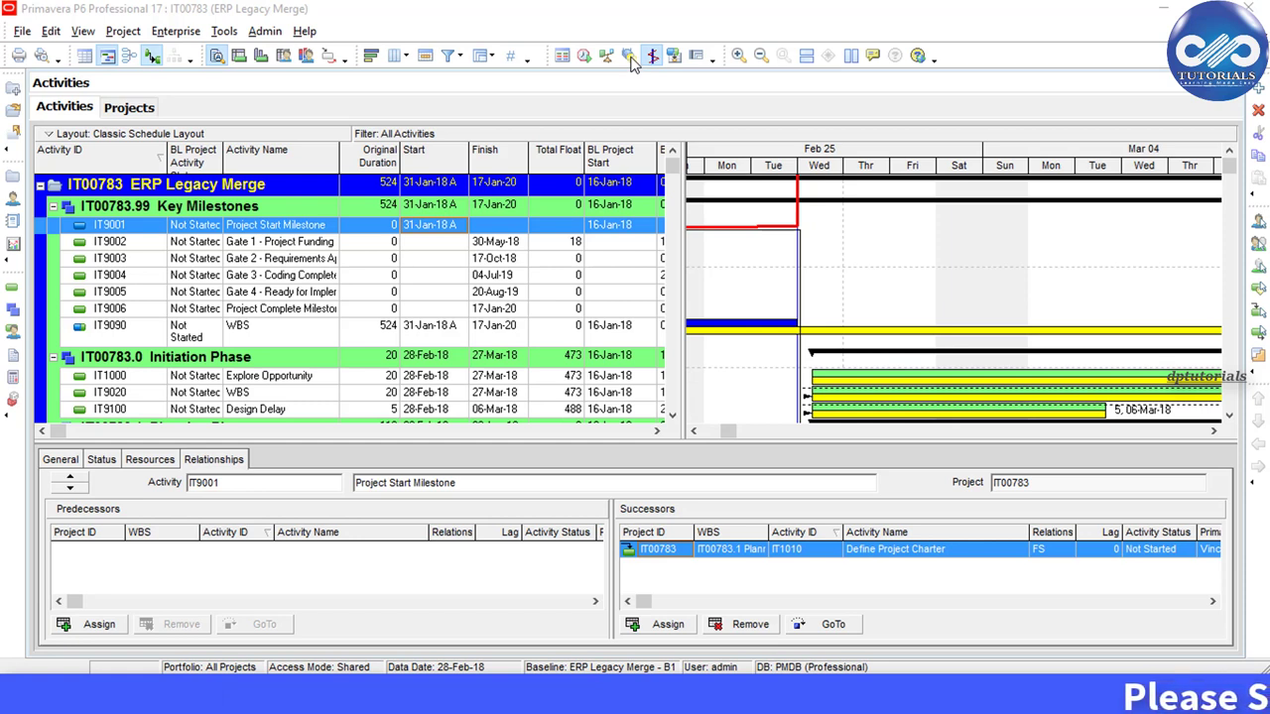
Create a new activity filter with Start as the parameter and "is within range of" as the condition.
{"action": "left_click", "coordinate": [449, 58]}
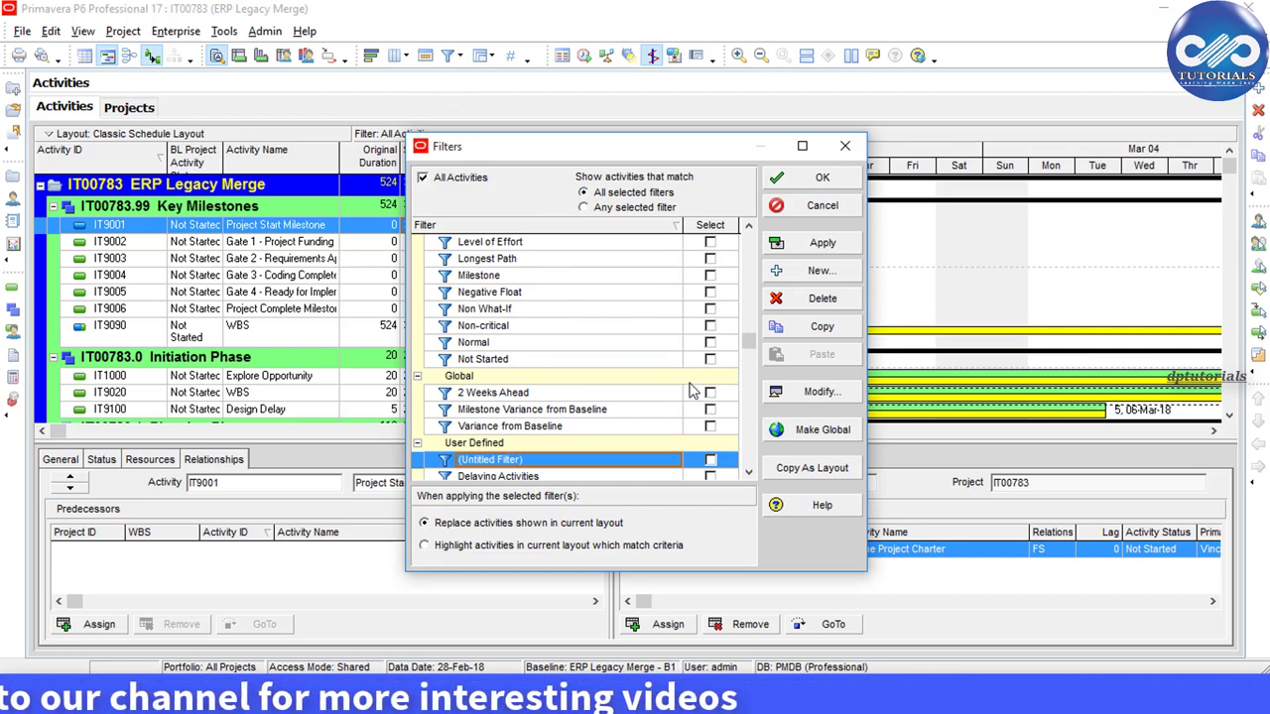
{"action": "left_click", "coordinate": [844, 274]}
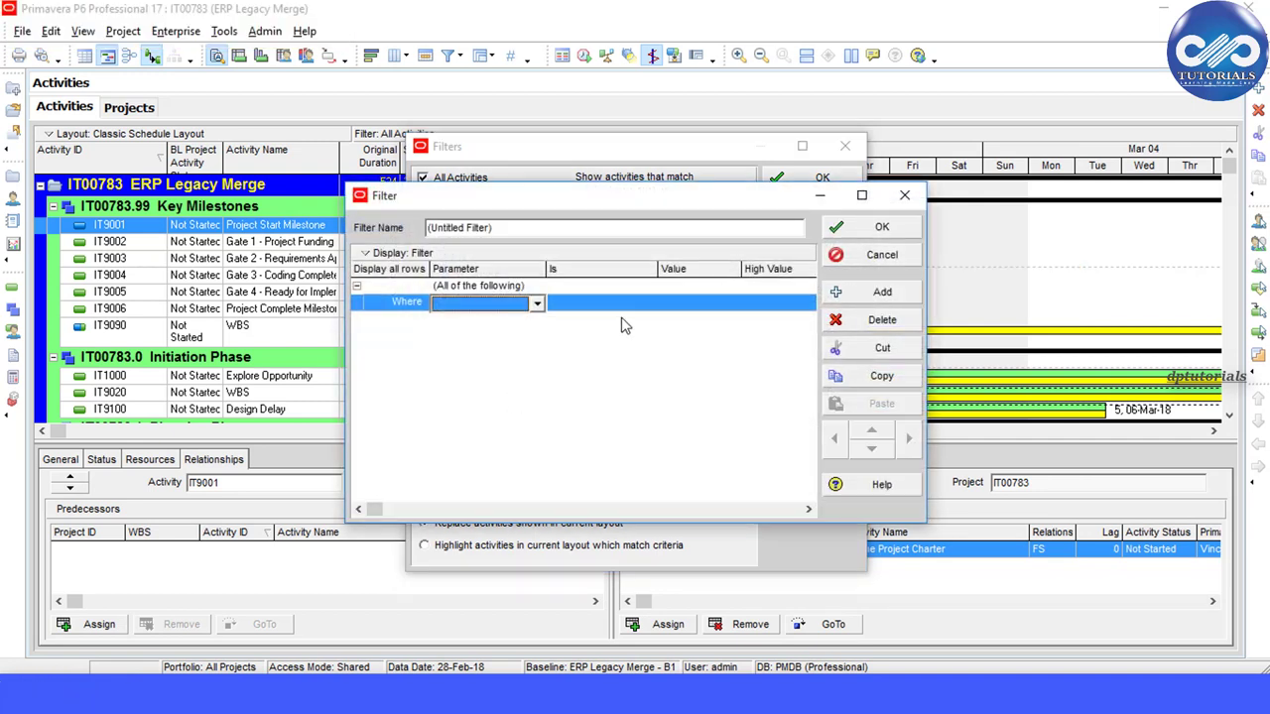
{"action": "left_click", "coordinate": [537, 306]}
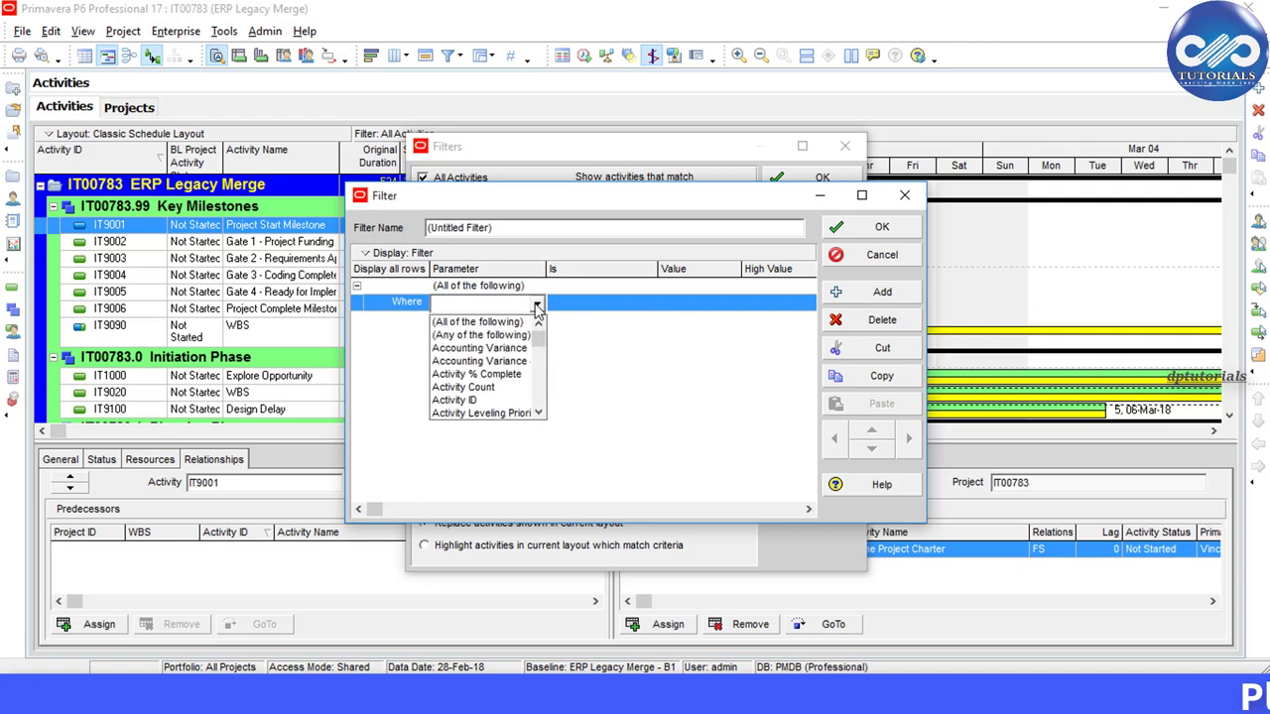
{"action": "key", "text": "s"}
{"action": "scroll", "coordinate": [499, 365], "scroll_direction": "down", "scroll_amount": 3}
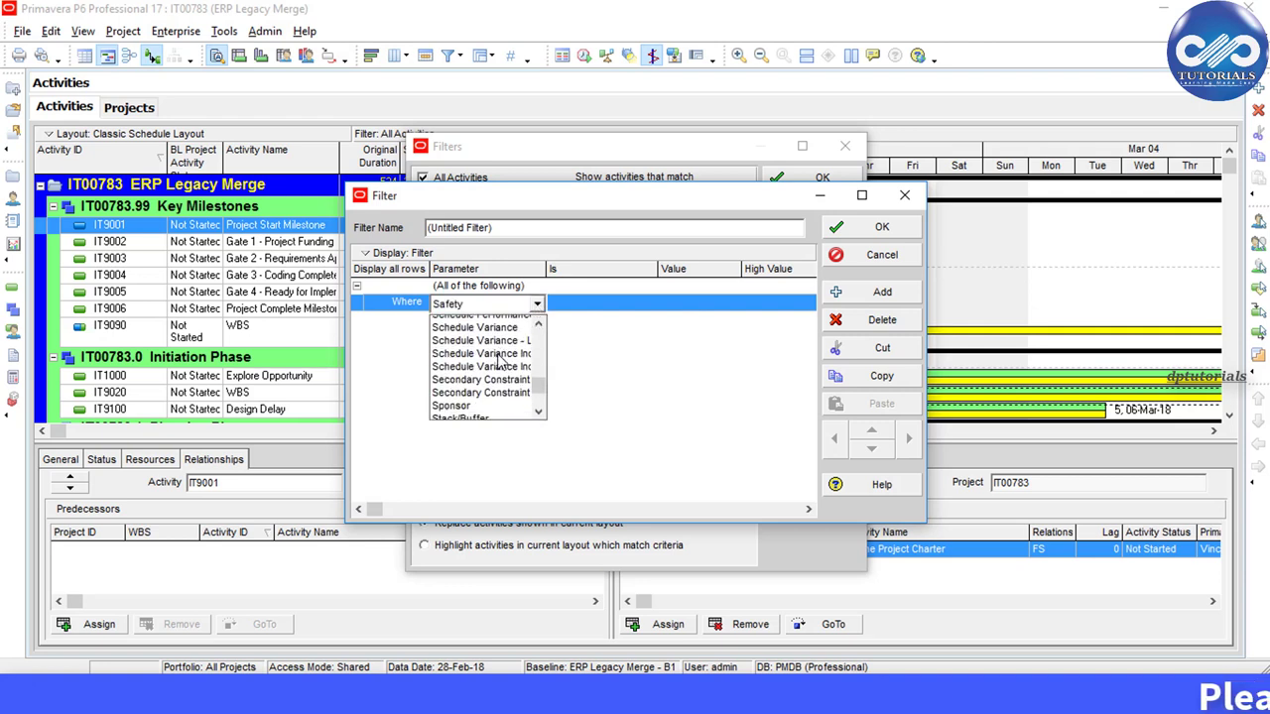
{"action": "left_click", "coordinate": [487, 401]}
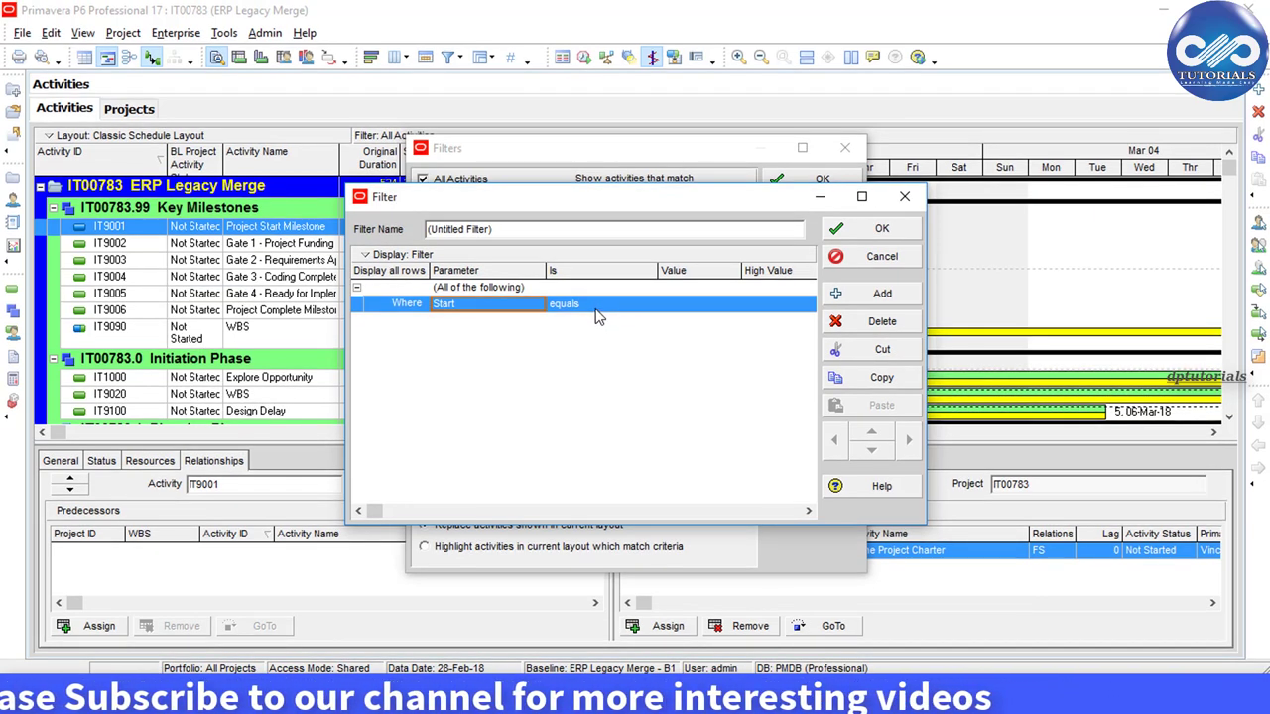
{"action": "left_click", "coordinate": [608, 304]}
{"action": "left_click", "coordinate": [610, 309]}
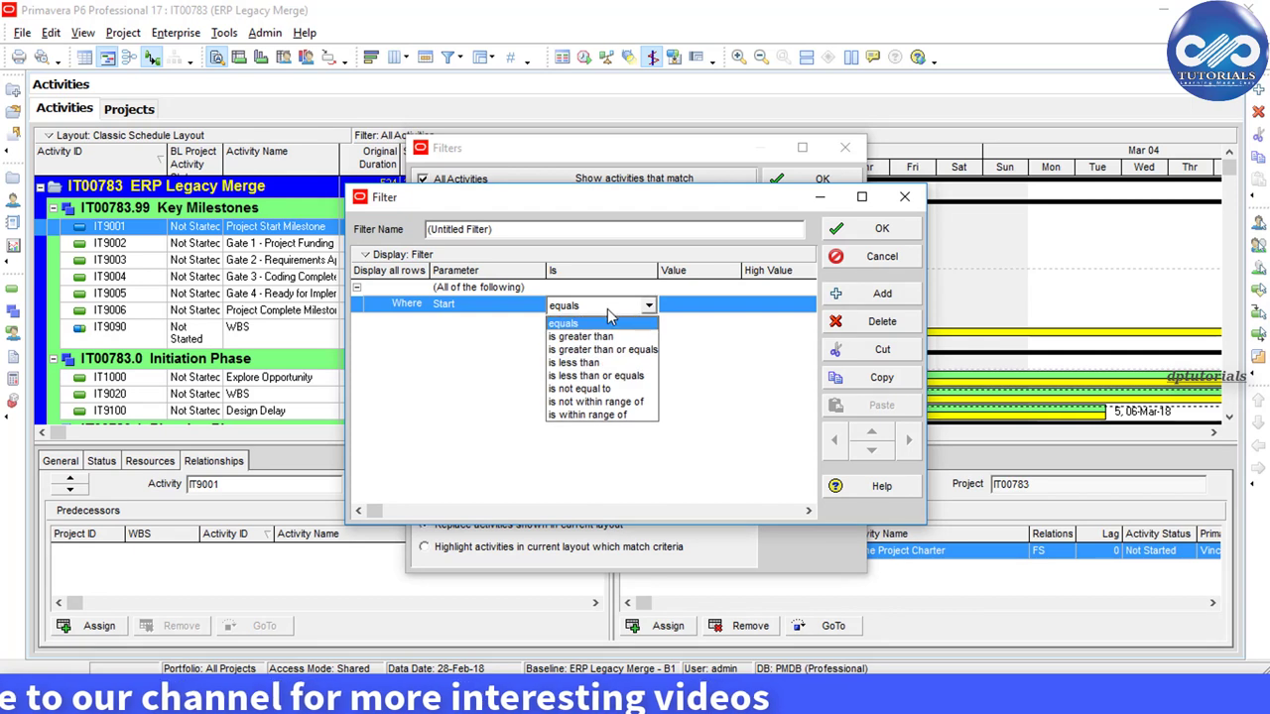
{"action": "left_click", "coordinate": [595, 405]}
Set the Start range from 01-Feb-18 to 31-Mar-18 and save the filter as "specific range of dates".
{"action": "left_click", "coordinate": [731, 313]}
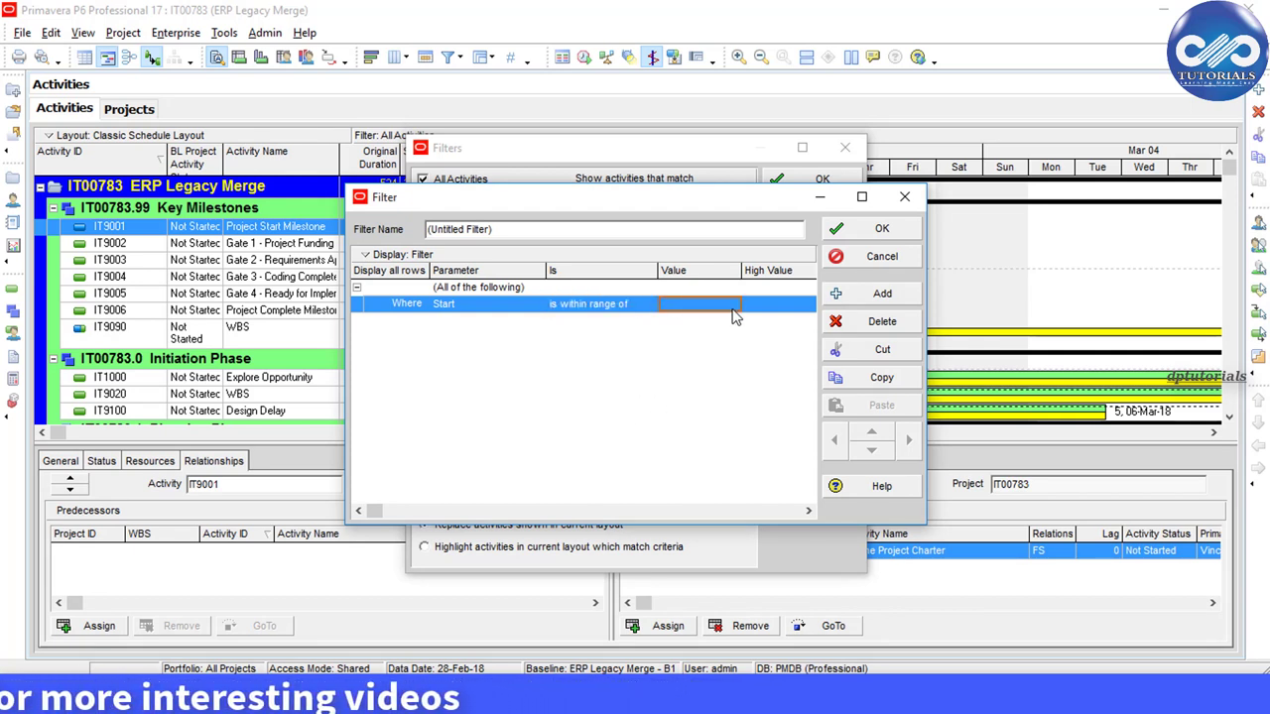
{"action": "left_click", "coordinate": [735, 315]}
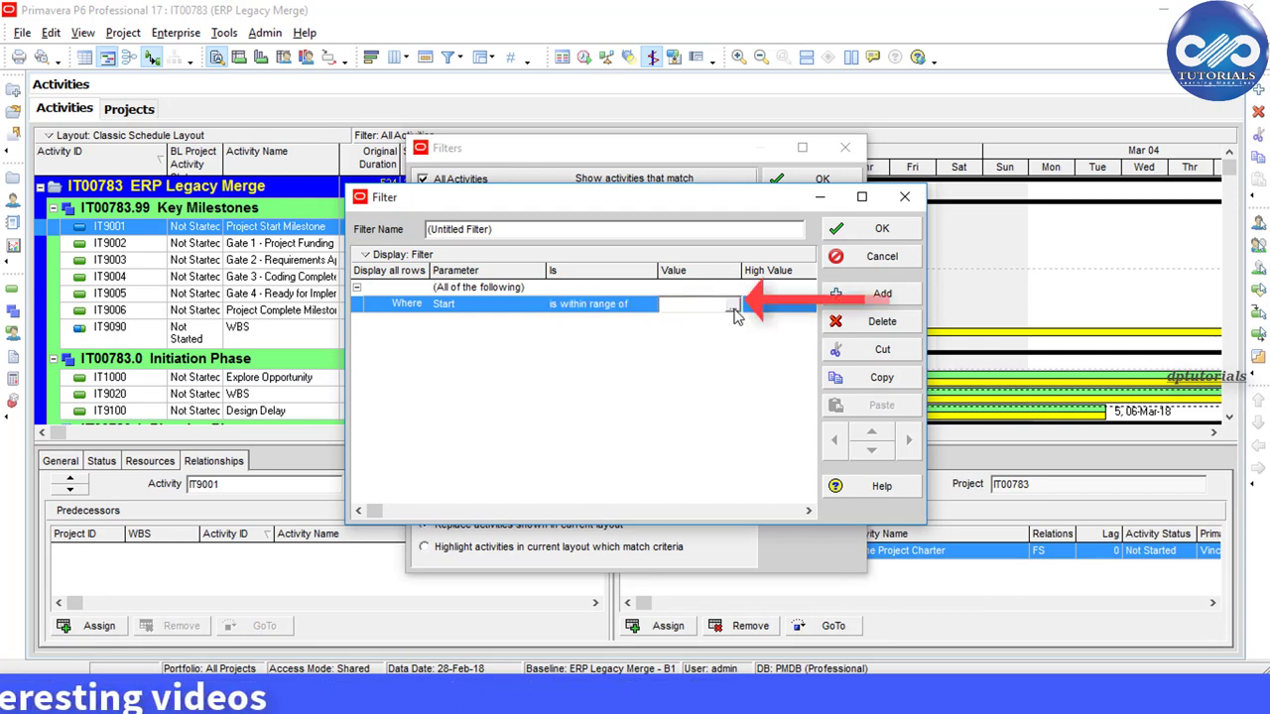
{"action": "left_click", "coordinate": [735, 311]}
{"action": "left_click", "coordinate": [780, 458]}
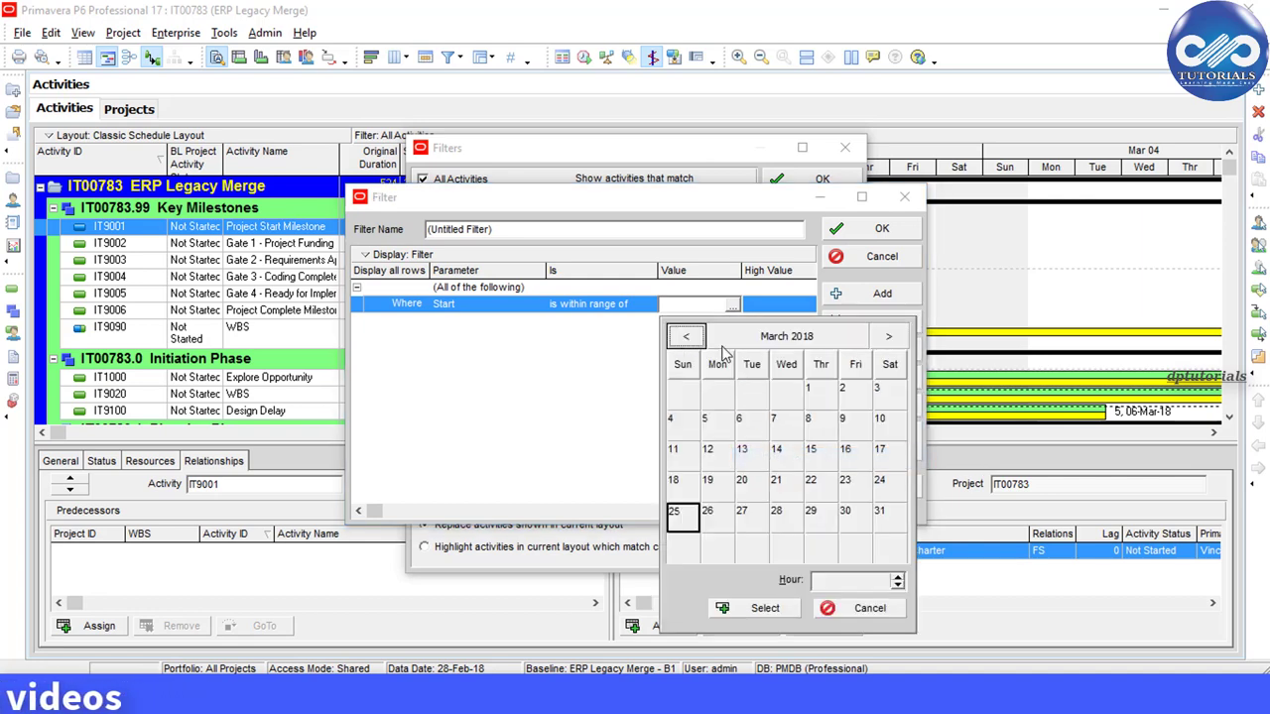
{"action": "double_click", "coordinate": [813, 391]}
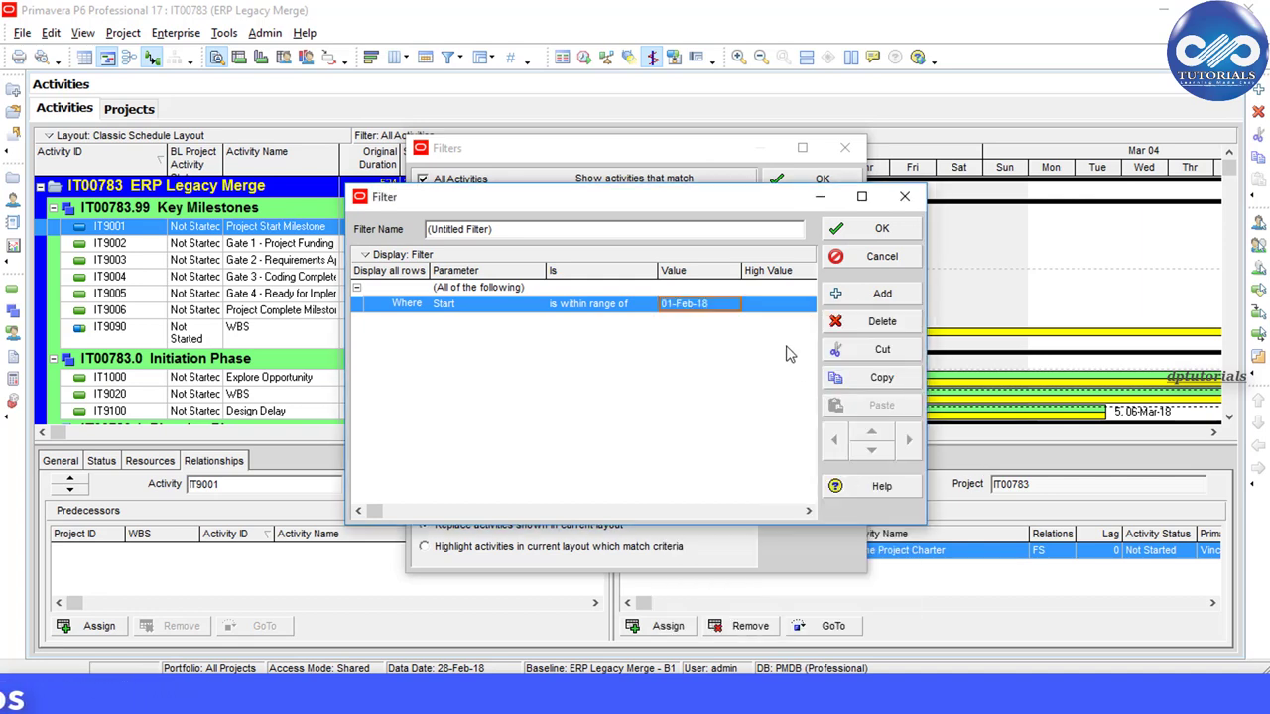
{"action": "left_click", "coordinate": [806, 311]}
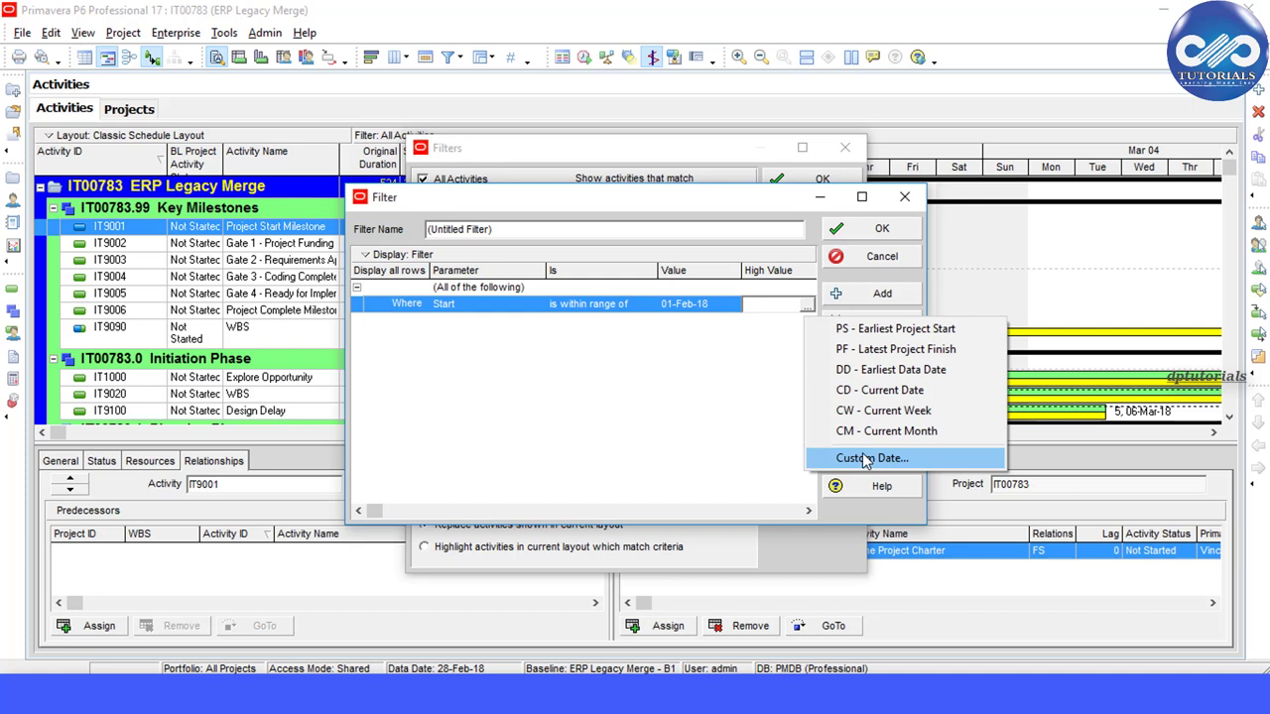
{"action": "left_click", "coordinate": [885, 533]}
{"action": "double_click", "coordinate": [968, 526]}
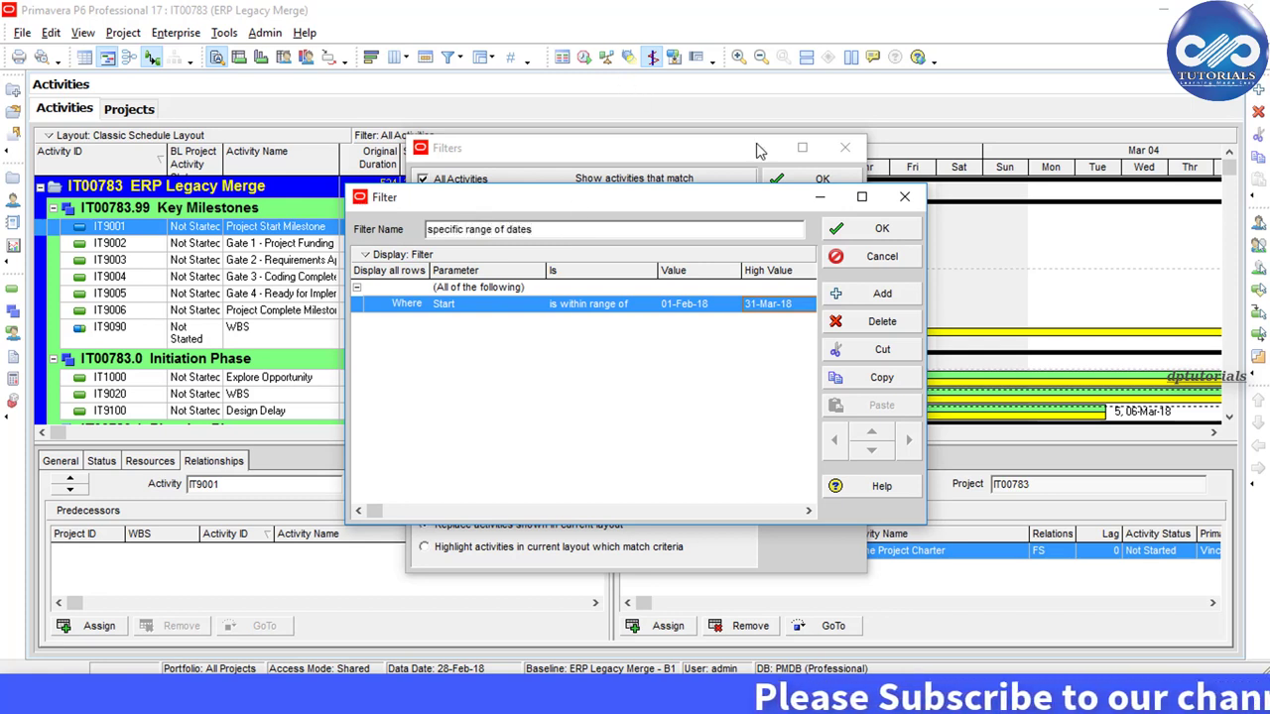
{"action": "left_click", "coordinate": [882, 228]}
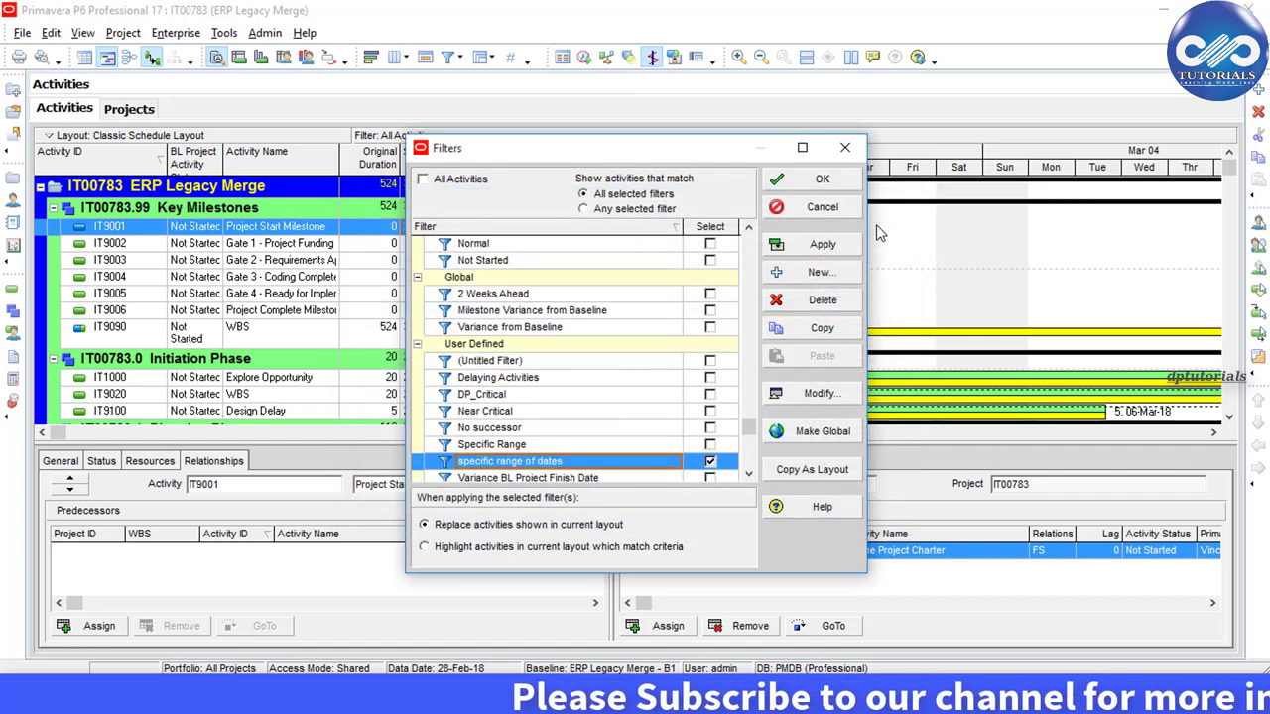
Apply the "specific range of dates" filter so that it highlights matching activities in the current layout.
{"action": "scroll", "coordinate": [714, 441], "scroll_direction": "down", "scroll_amount": 1}
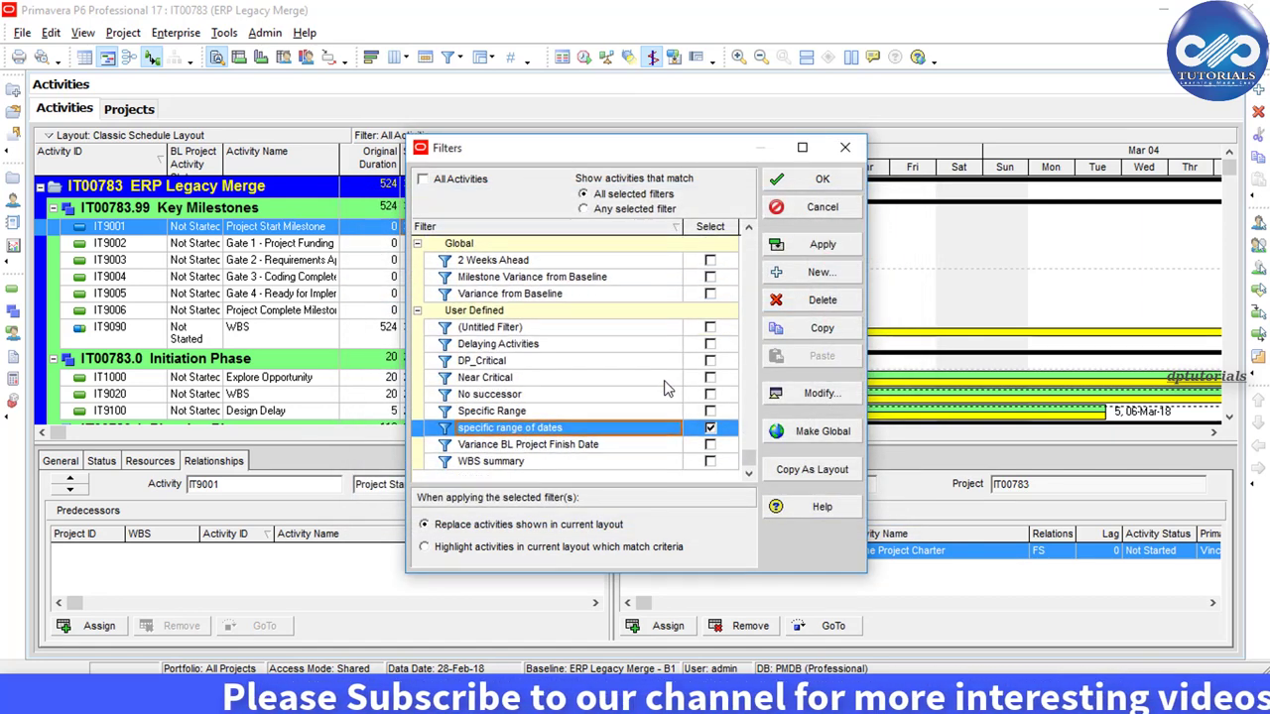
{"action": "left_click", "coordinate": [822, 393]}
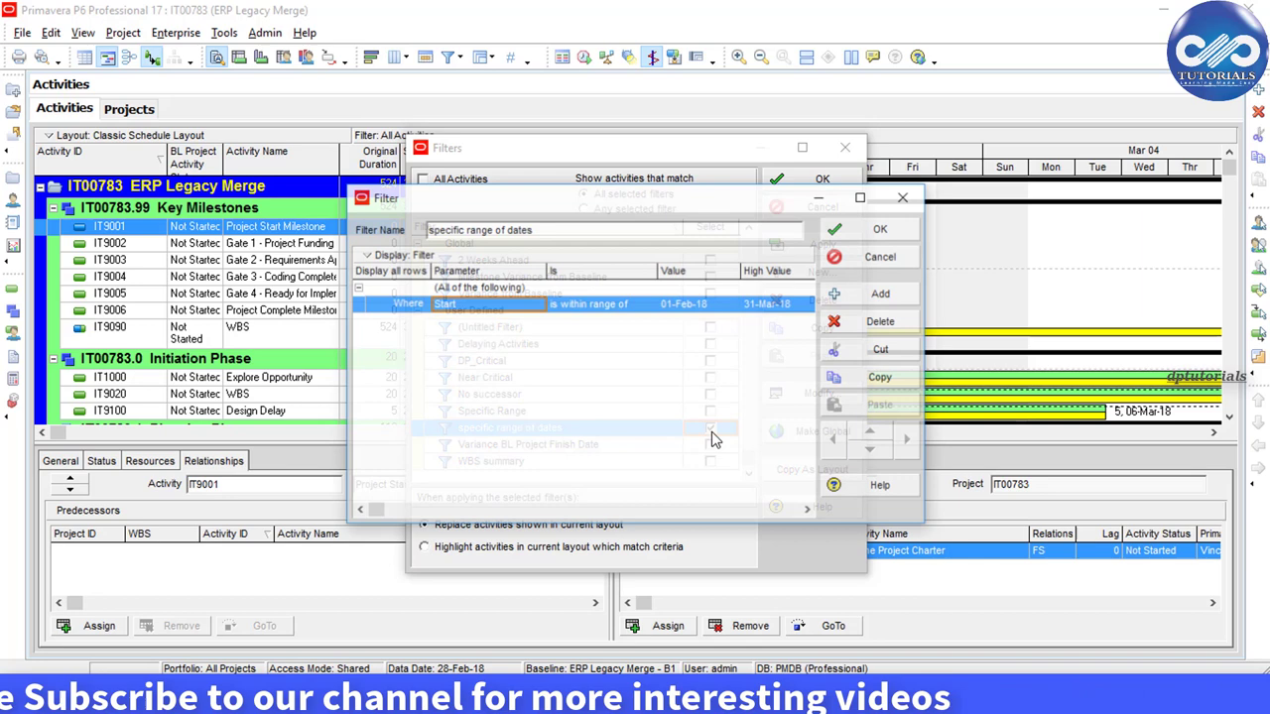
{"action": "left_click", "coordinate": [849, 259]}
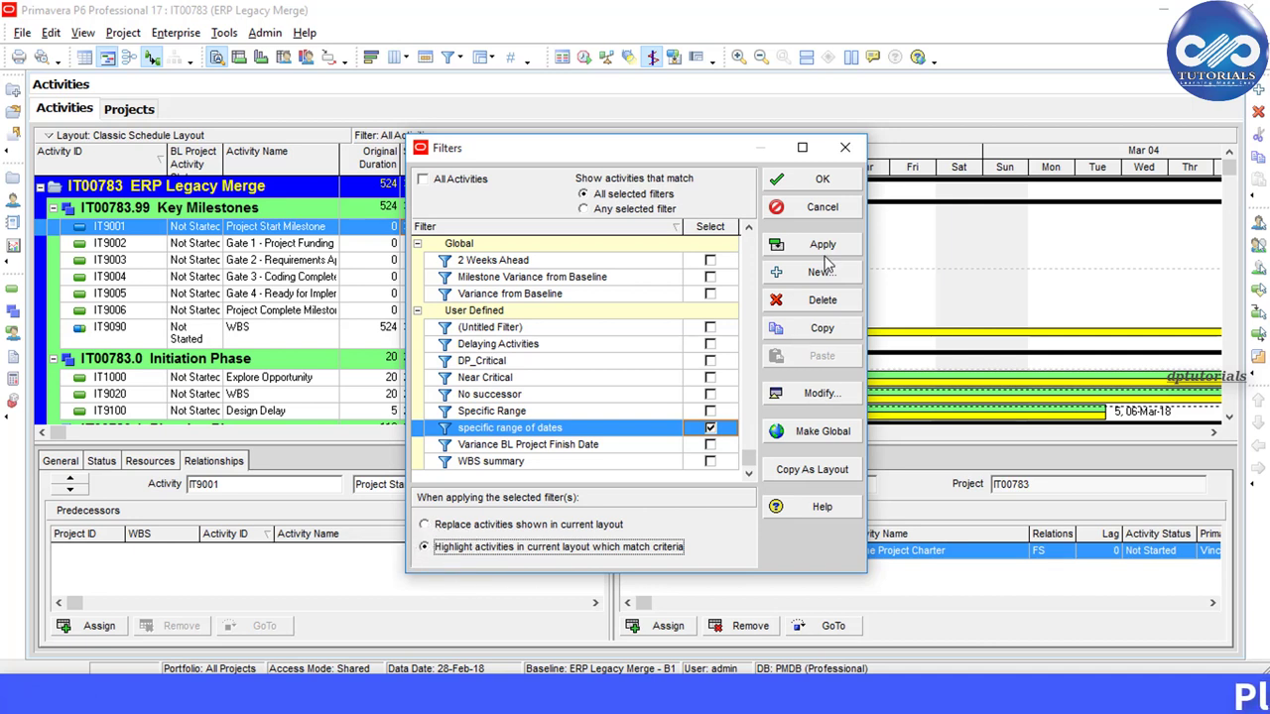
{"action": "left_click", "coordinate": [823, 181]}
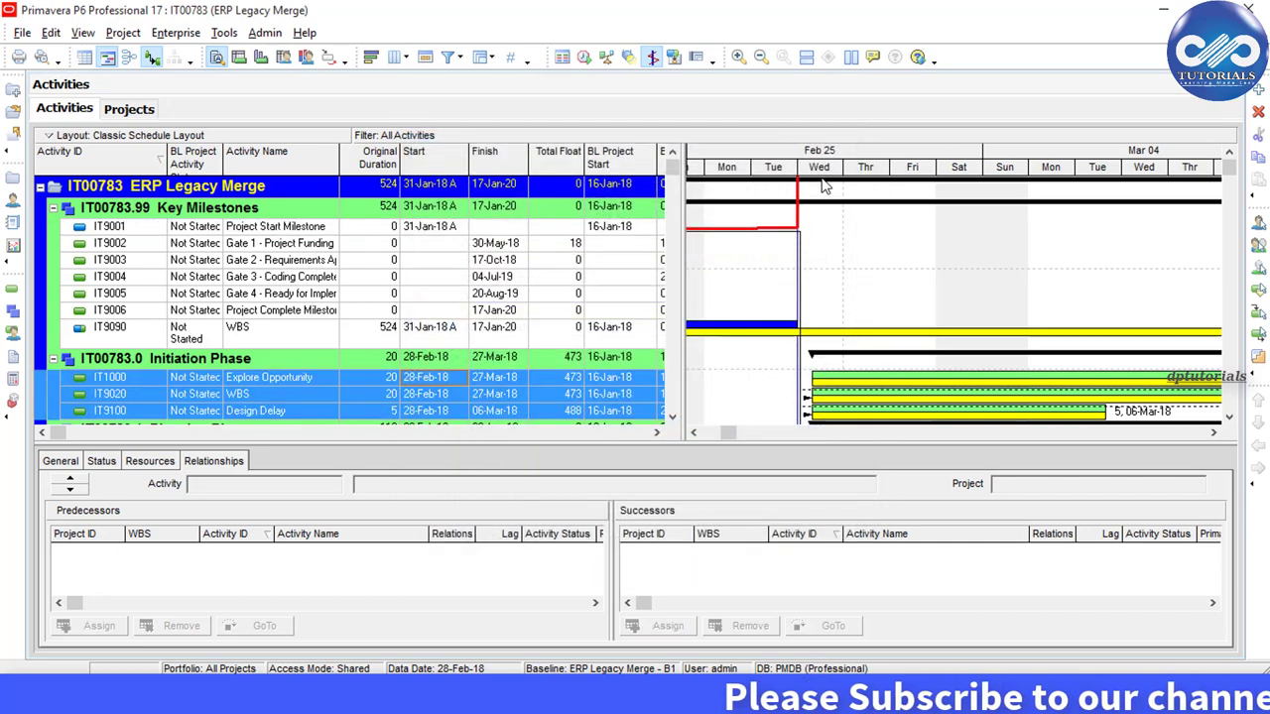
{"action": "scroll", "coordinate": [603, 303], "scroll_direction": "down", "scroll_amount": 3}
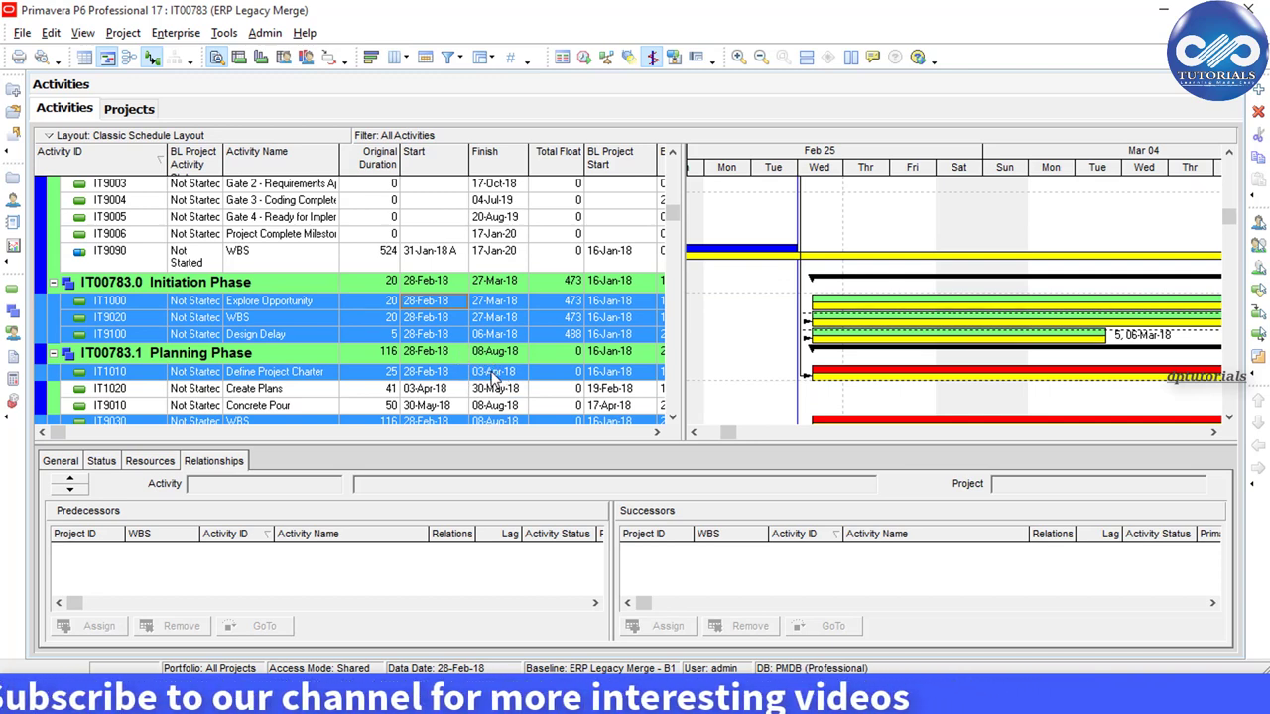
{"action": "scroll", "coordinate": [501, 407], "scroll_direction": "down", "scroll_amount": 1}
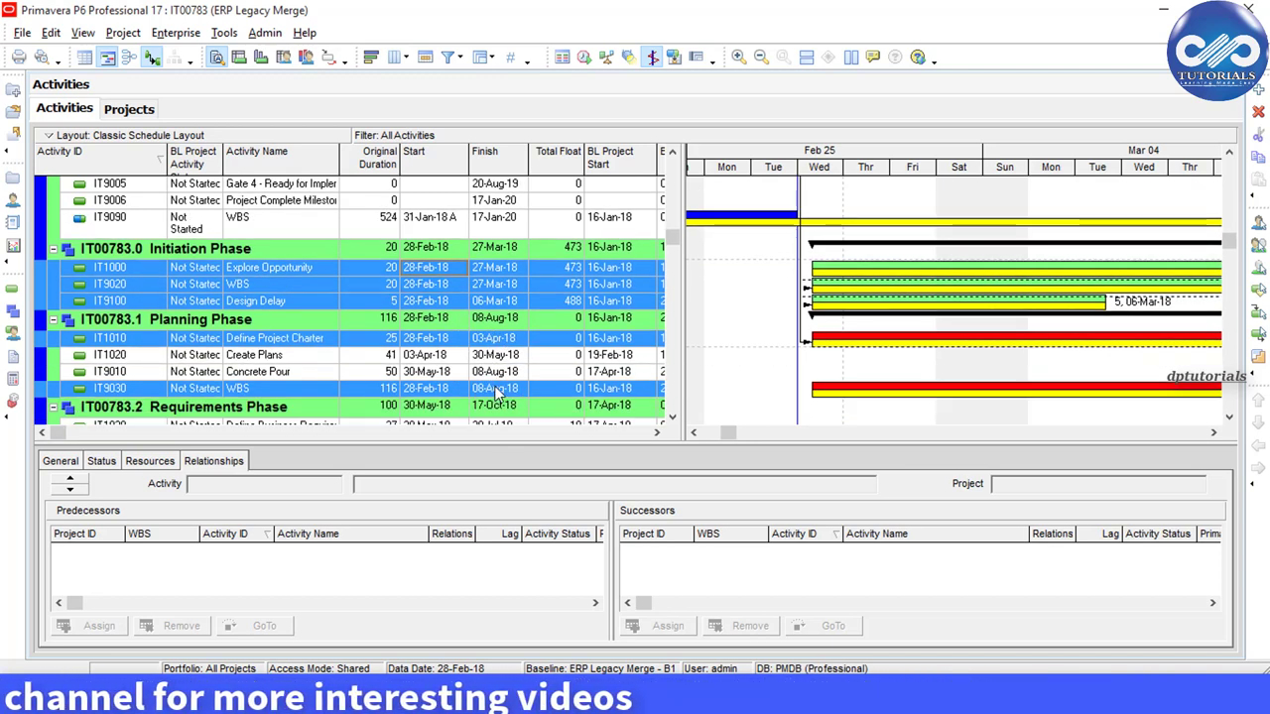
Apply the default Critical filter alone so that it highlights matching activities in the current layout.
{"action": "left_click", "coordinate": [451, 59]}
{"action": "scroll", "coordinate": [544, 263], "scroll_direction": "up", "scroll_amount": 4}
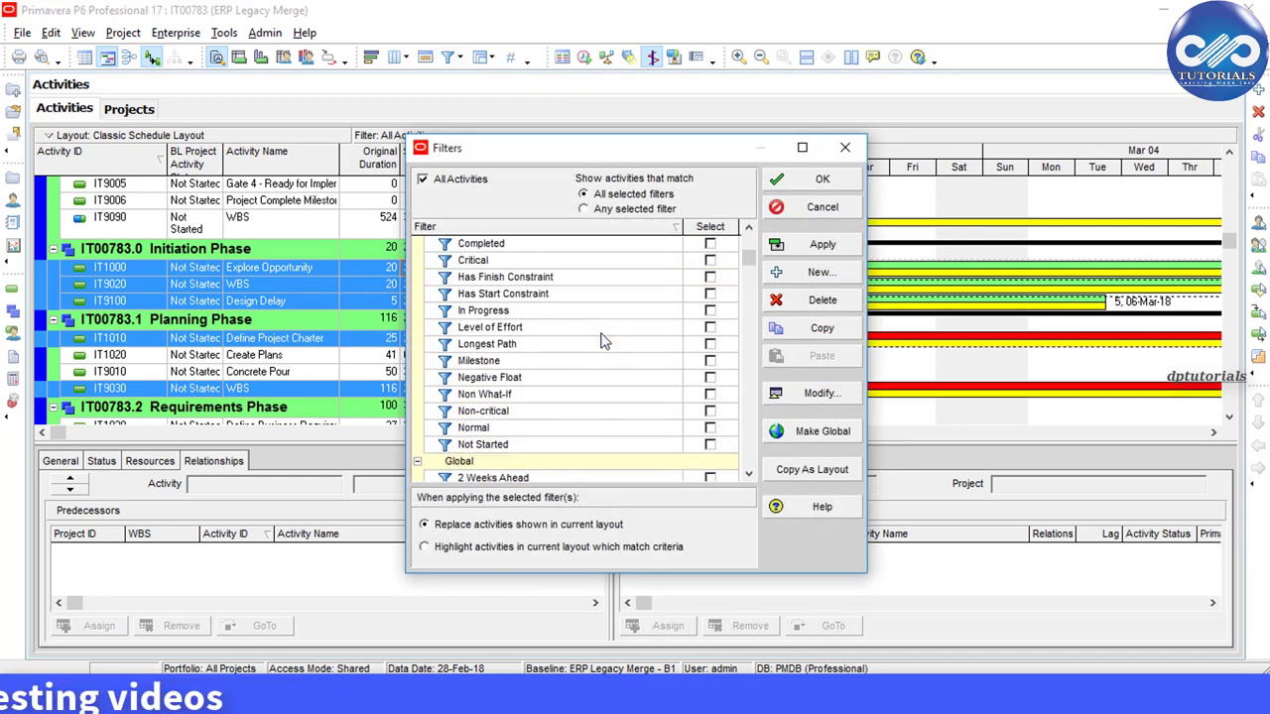
{"action": "left_click", "coordinate": [467, 180]}
{"action": "left_click", "coordinate": [652, 383]}
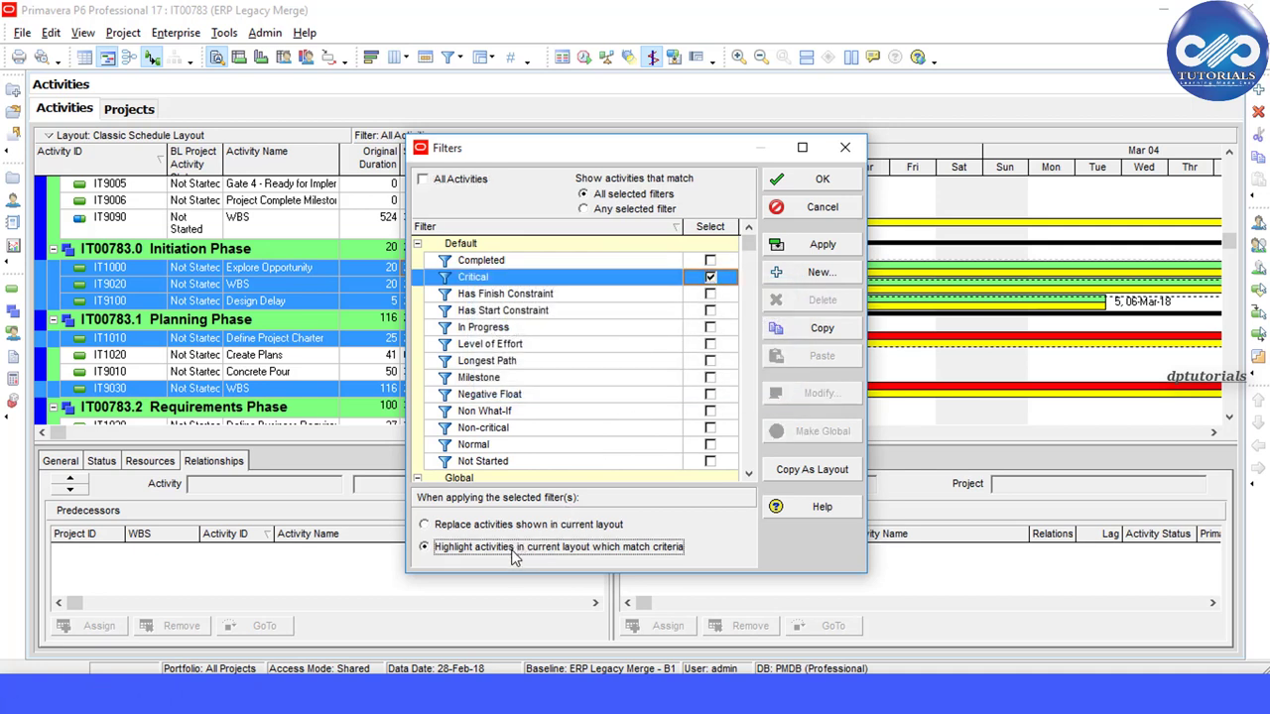
{"action": "left_click", "coordinate": [822, 183]}
{"action": "scroll", "coordinate": [387, 305], "scroll_direction": "up", "scroll_amount": 1}
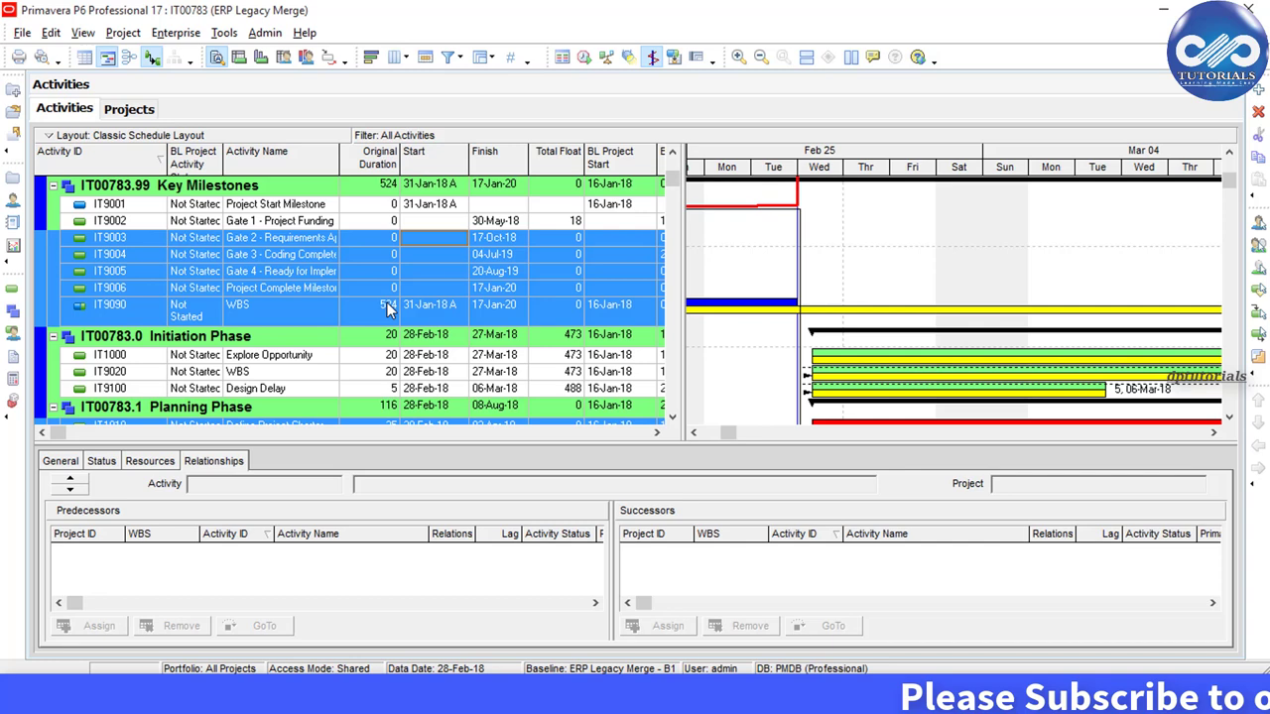
{"action": "scroll", "coordinate": [326, 295], "scroll_direction": "down", "scroll_amount": 4}
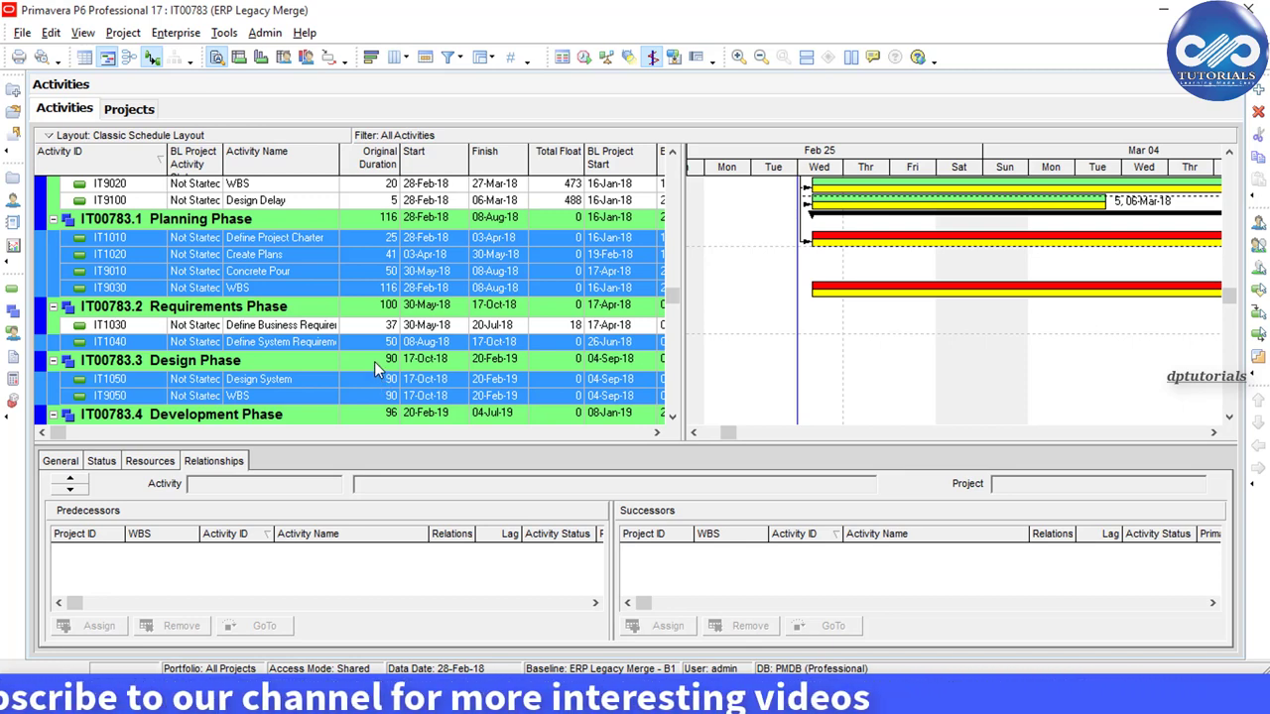
Reapply the All Activities filter with the option to replace activities shown in the current layout.
{"action": "left_click", "coordinate": [457, 63]}
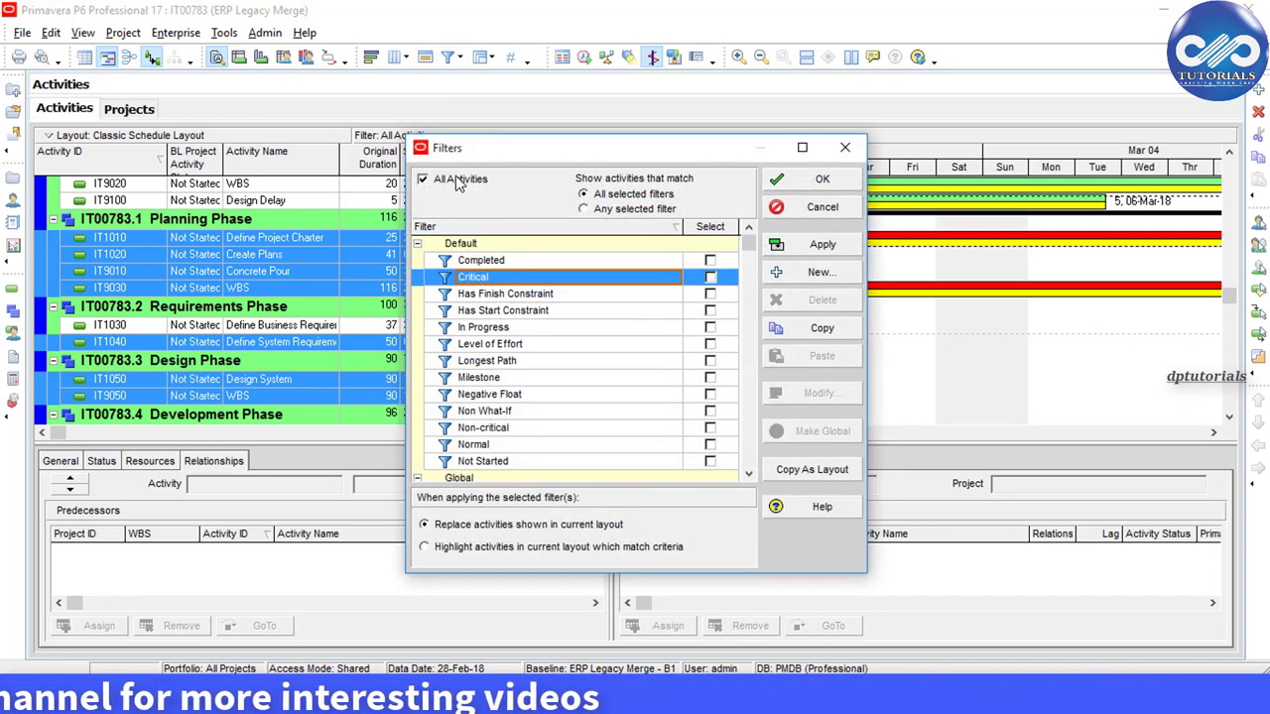
{"action": "left_click", "coordinate": [813, 183]}
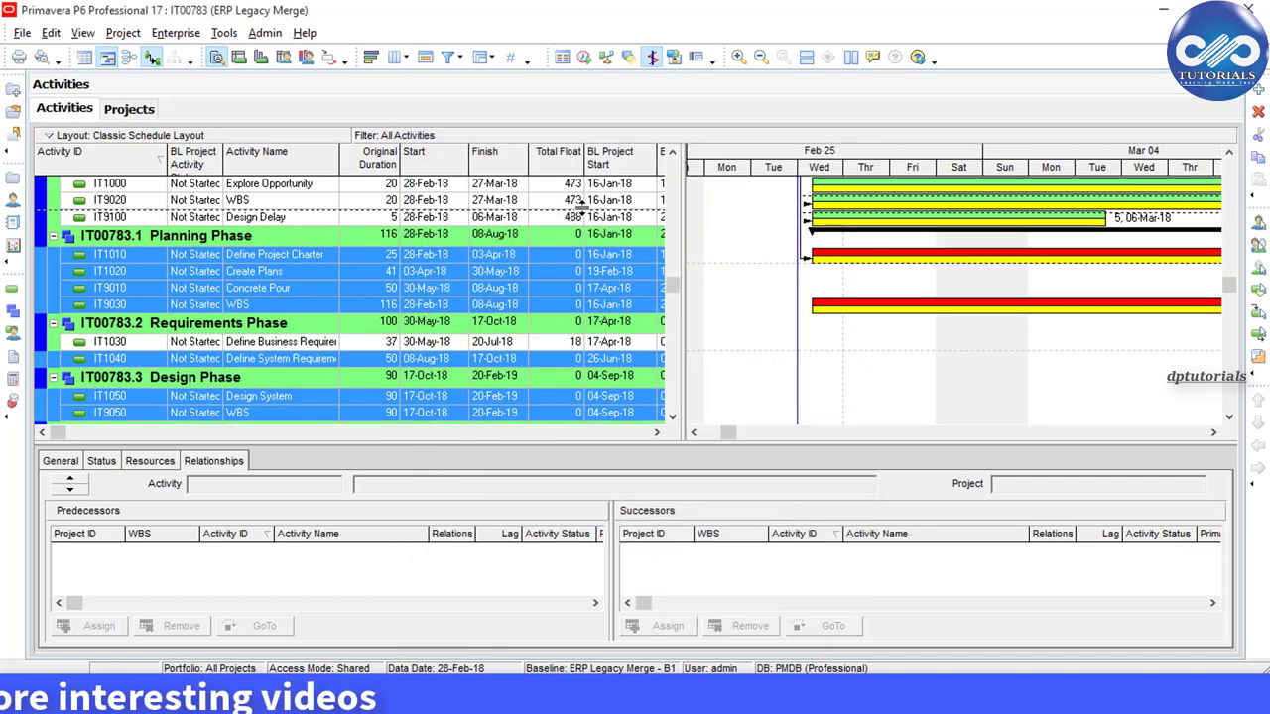
{"action": "scroll", "coordinate": [558, 215], "scroll_direction": "up", "scroll_amount": 4}
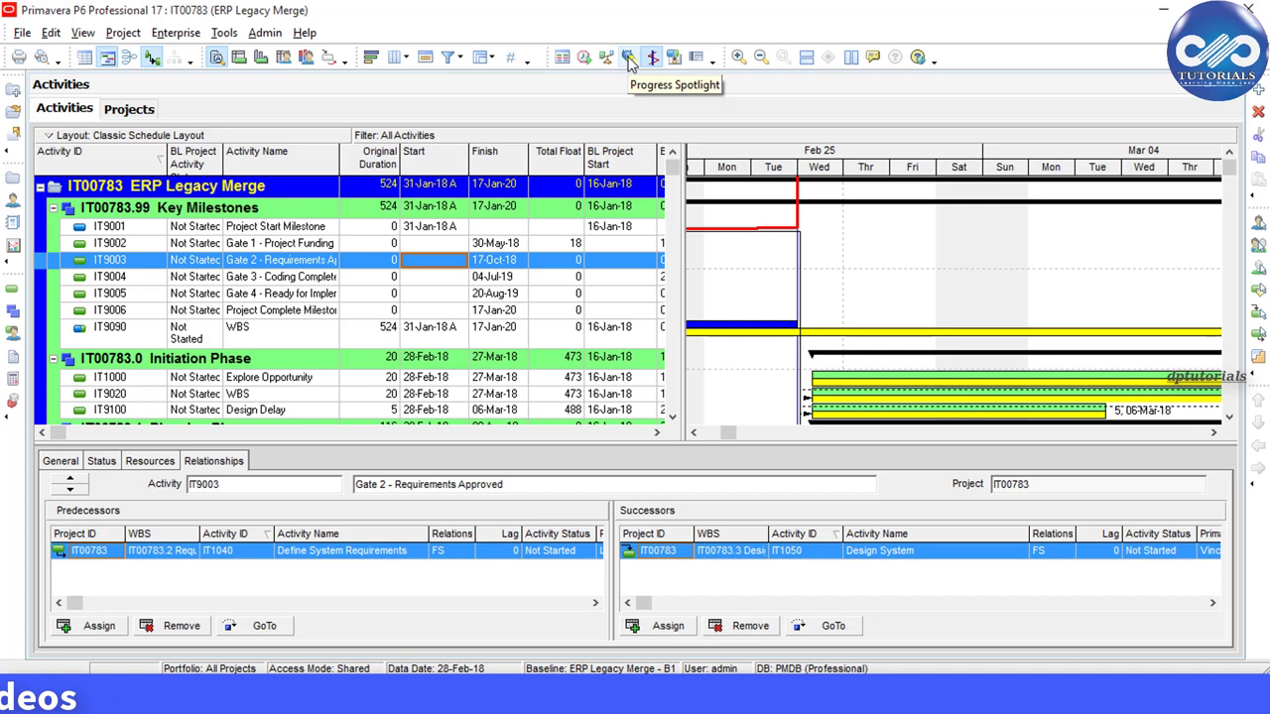
Turn on Progress Spotlight and stretch the highlighted period on the Gantt chart to 05-Mar-18.
{"action": "left_click", "coordinate": [628, 59]}
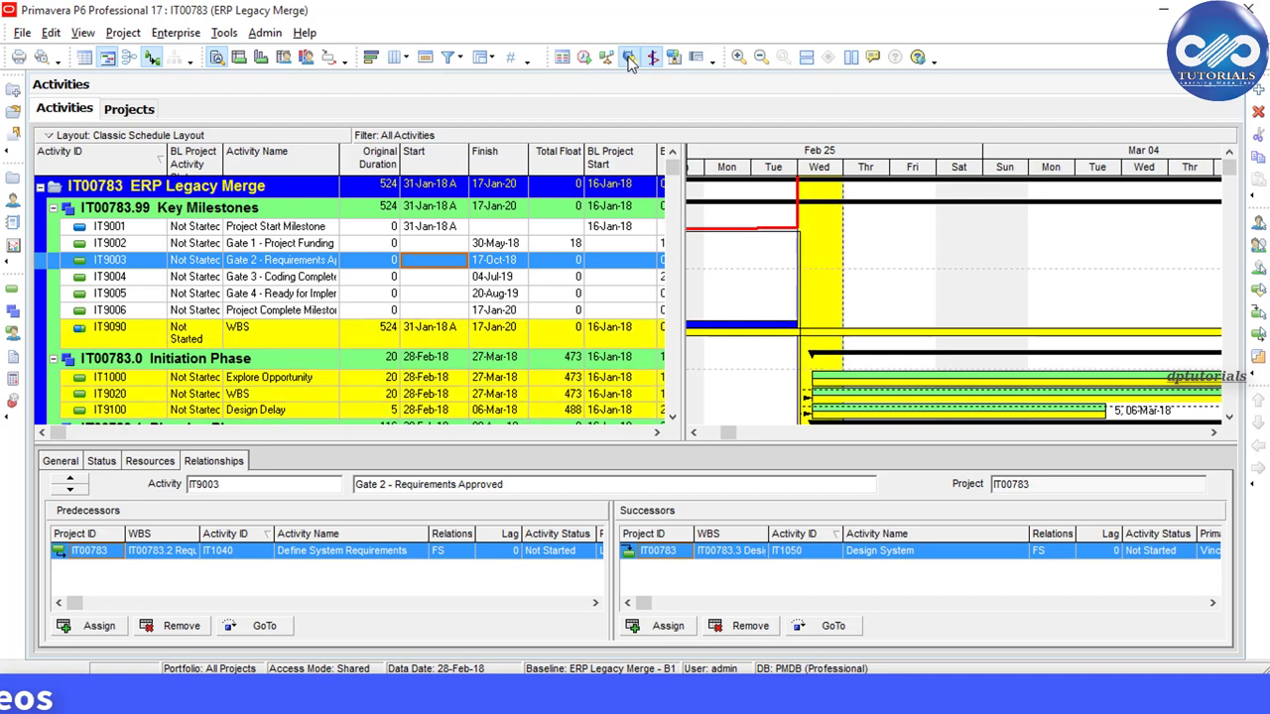
{"action": "left_click", "coordinate": [844, 243]}
{"action": "left_click_drag", "start_coordinate": [878, 243], "coordinate": [1119, 251]}
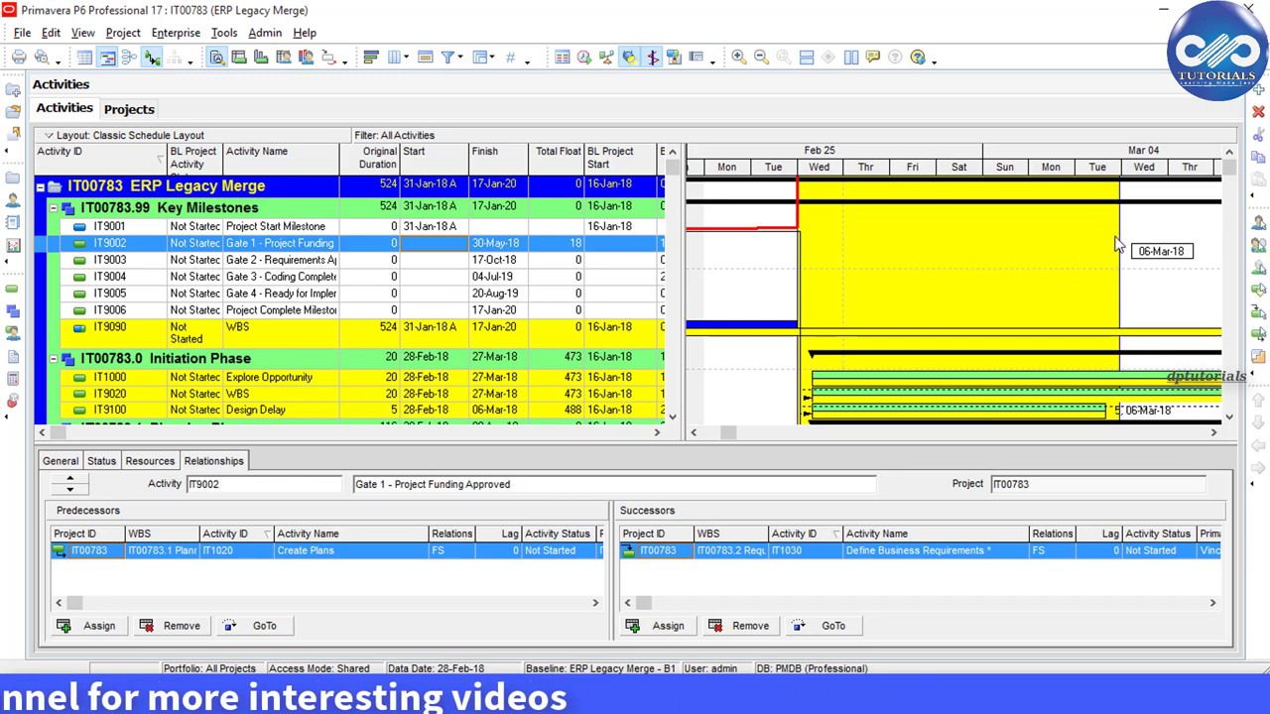
{"action": "key", "text": "Up"}
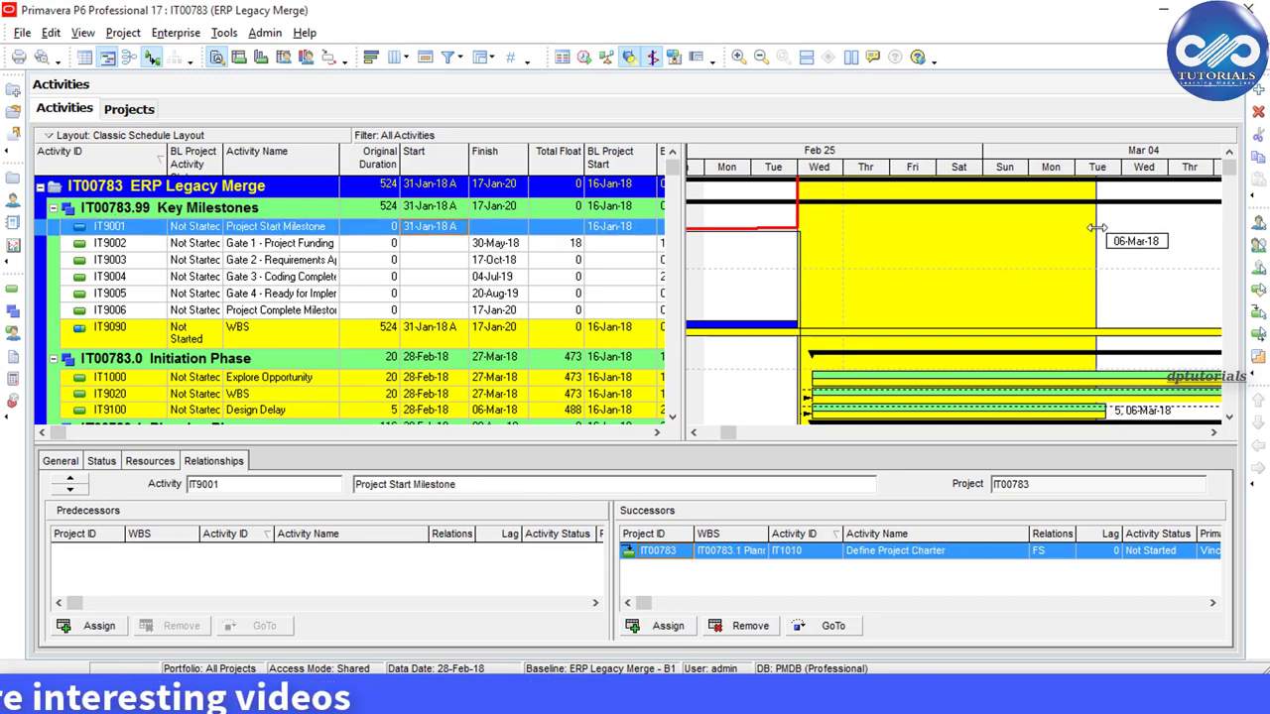
{"action": "left_click_drag", "start_coordinate": [1096, 227], "coordinate": [1062, 229]}
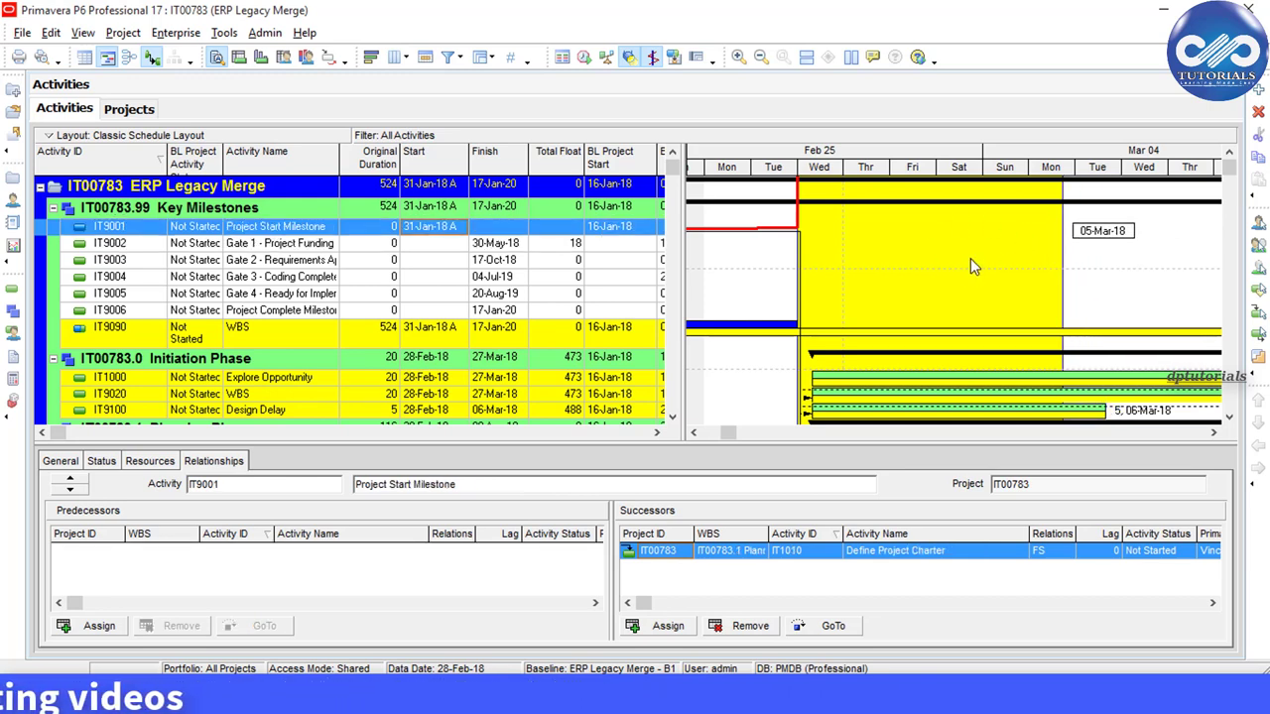